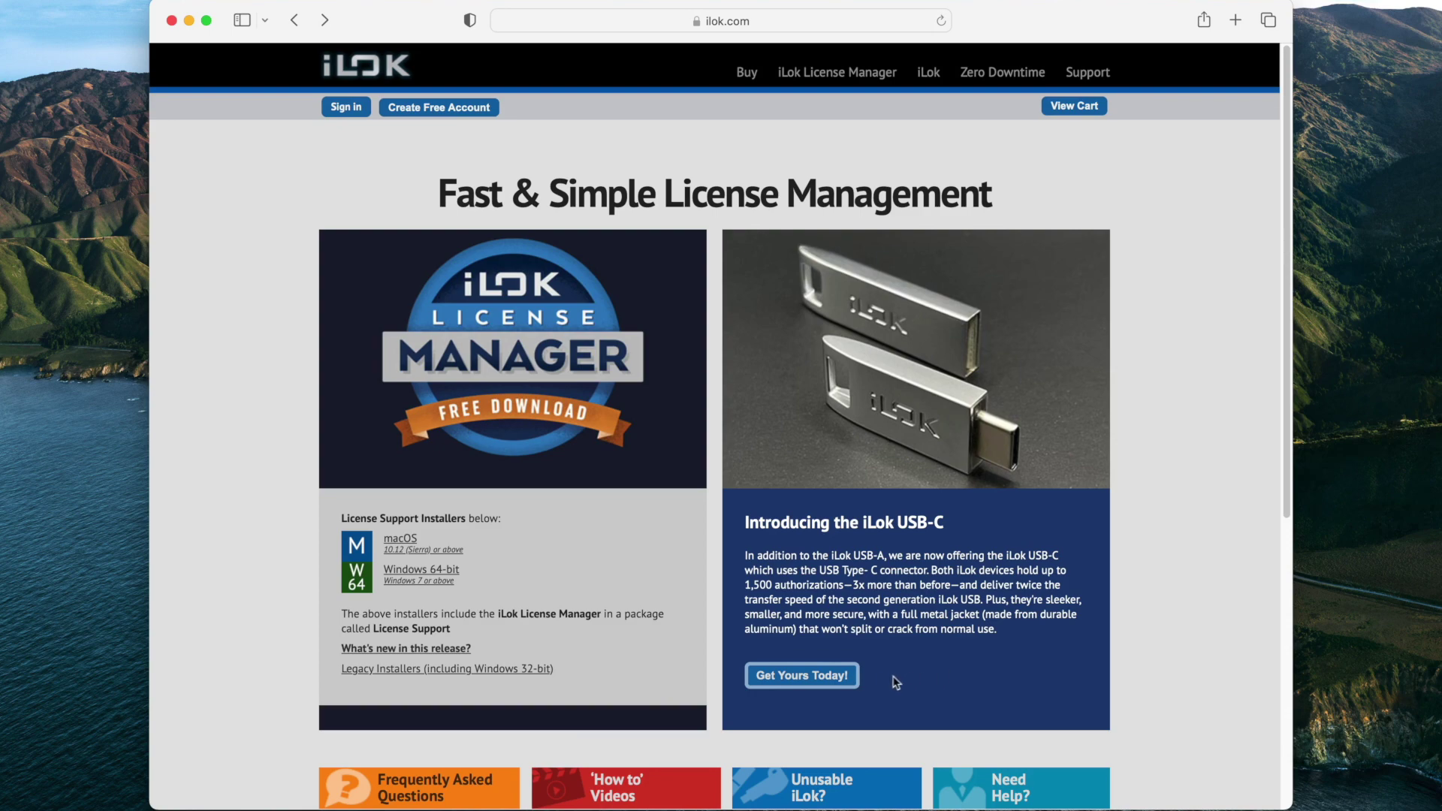
Follow the 'Get Yours Today!' link for a new iLok USB-C key
left_click(862, 683)
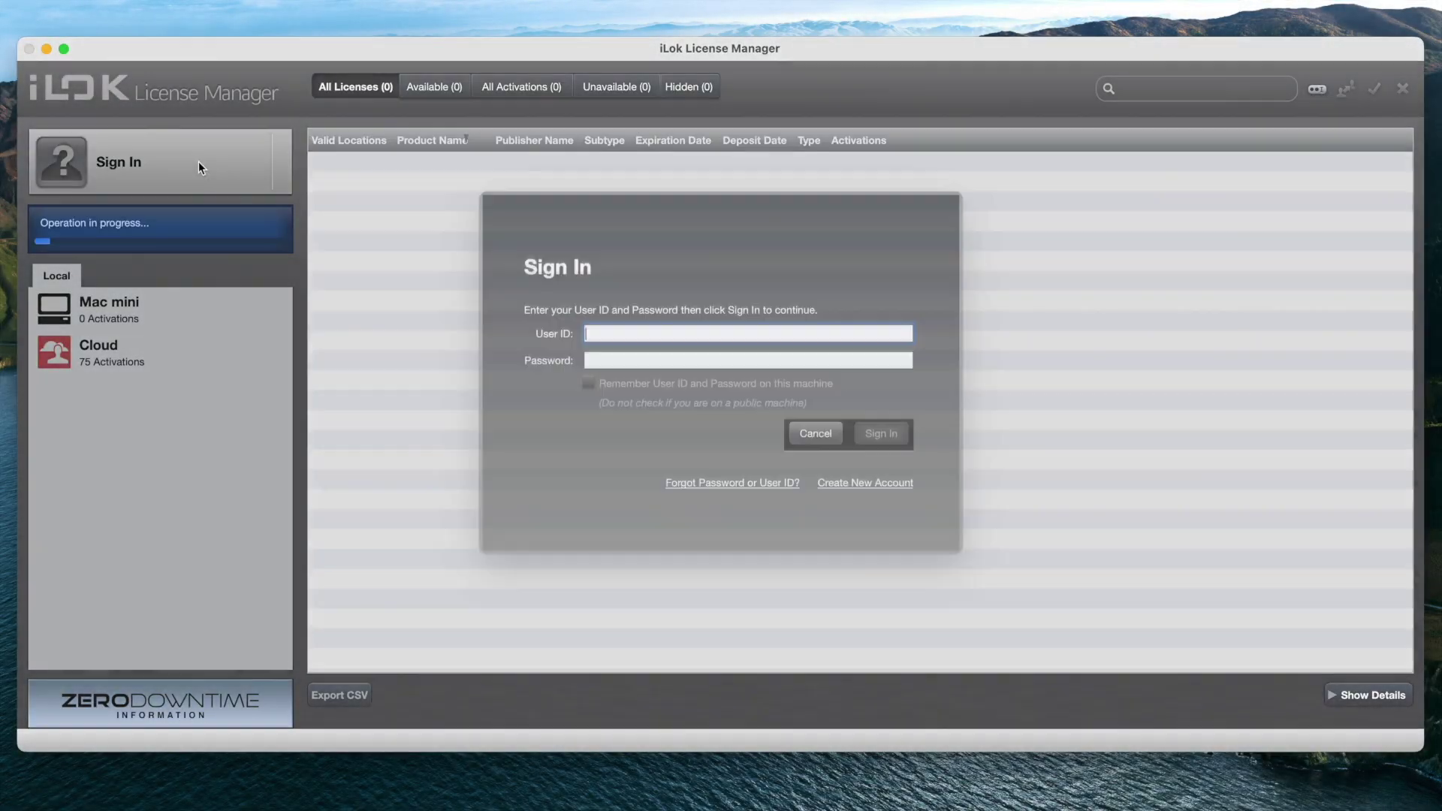
type("uaduser@example.com")
Sign in, then register the iLok USB (70 activations) to the account
key("Tab")
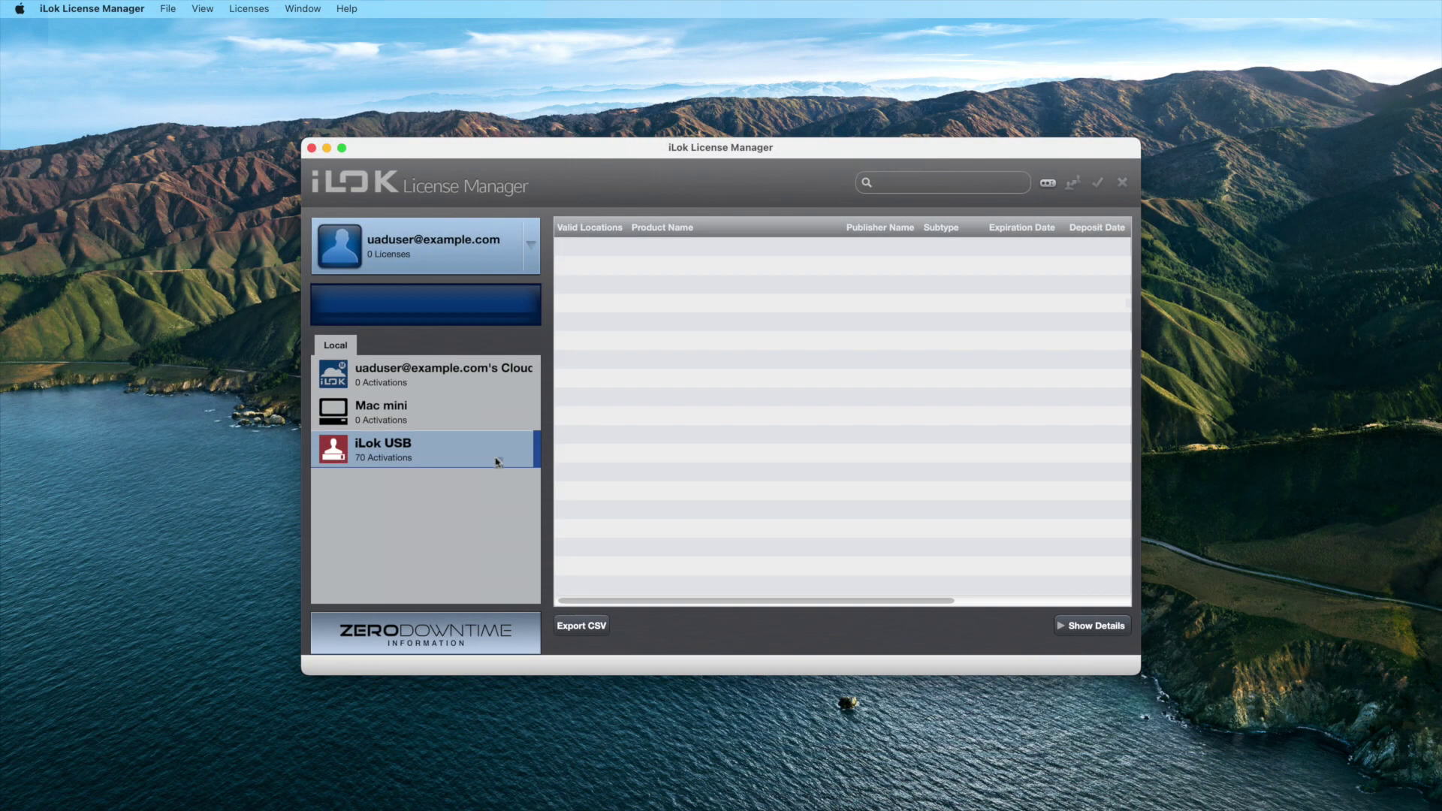
right_click(497, 461)
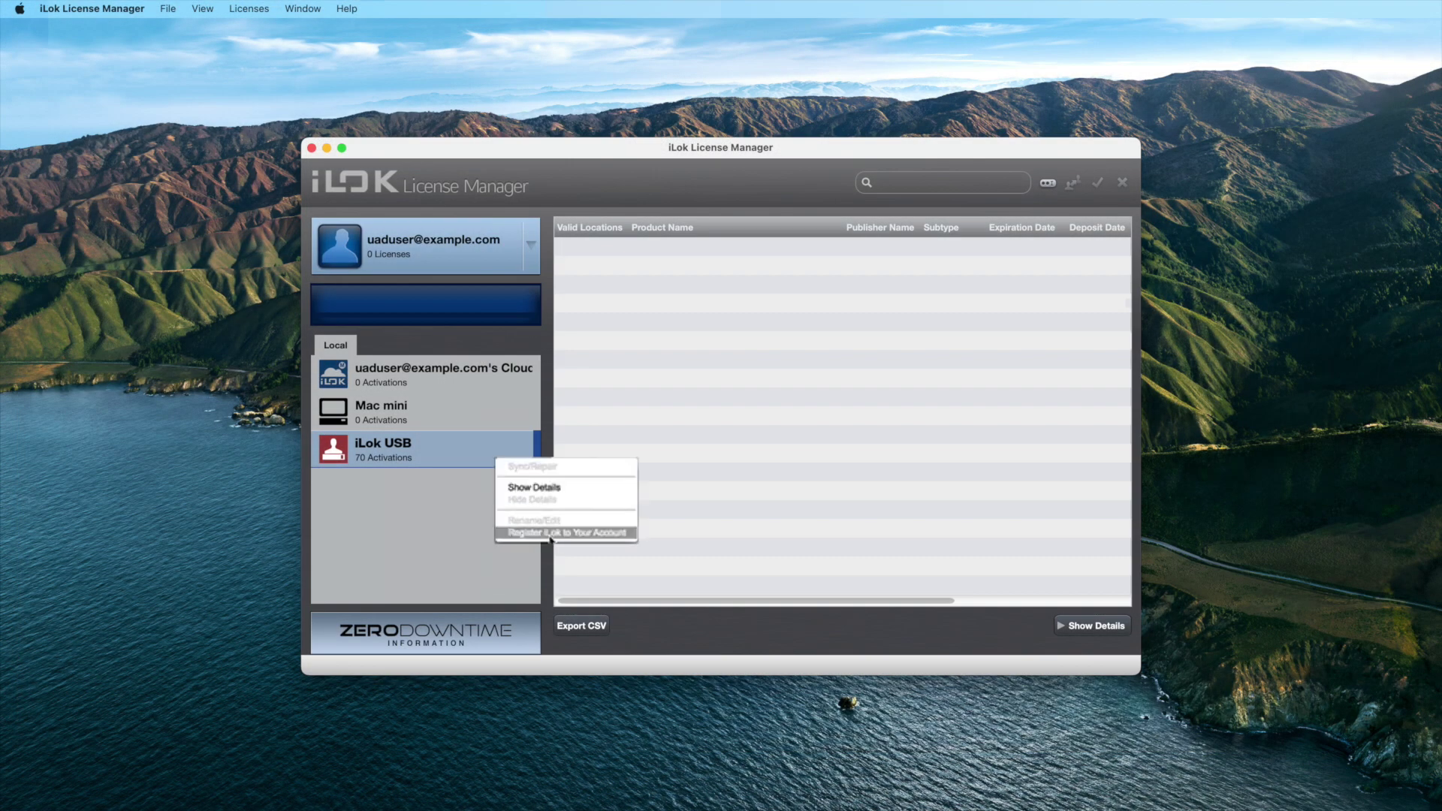
left_click(581, 534)
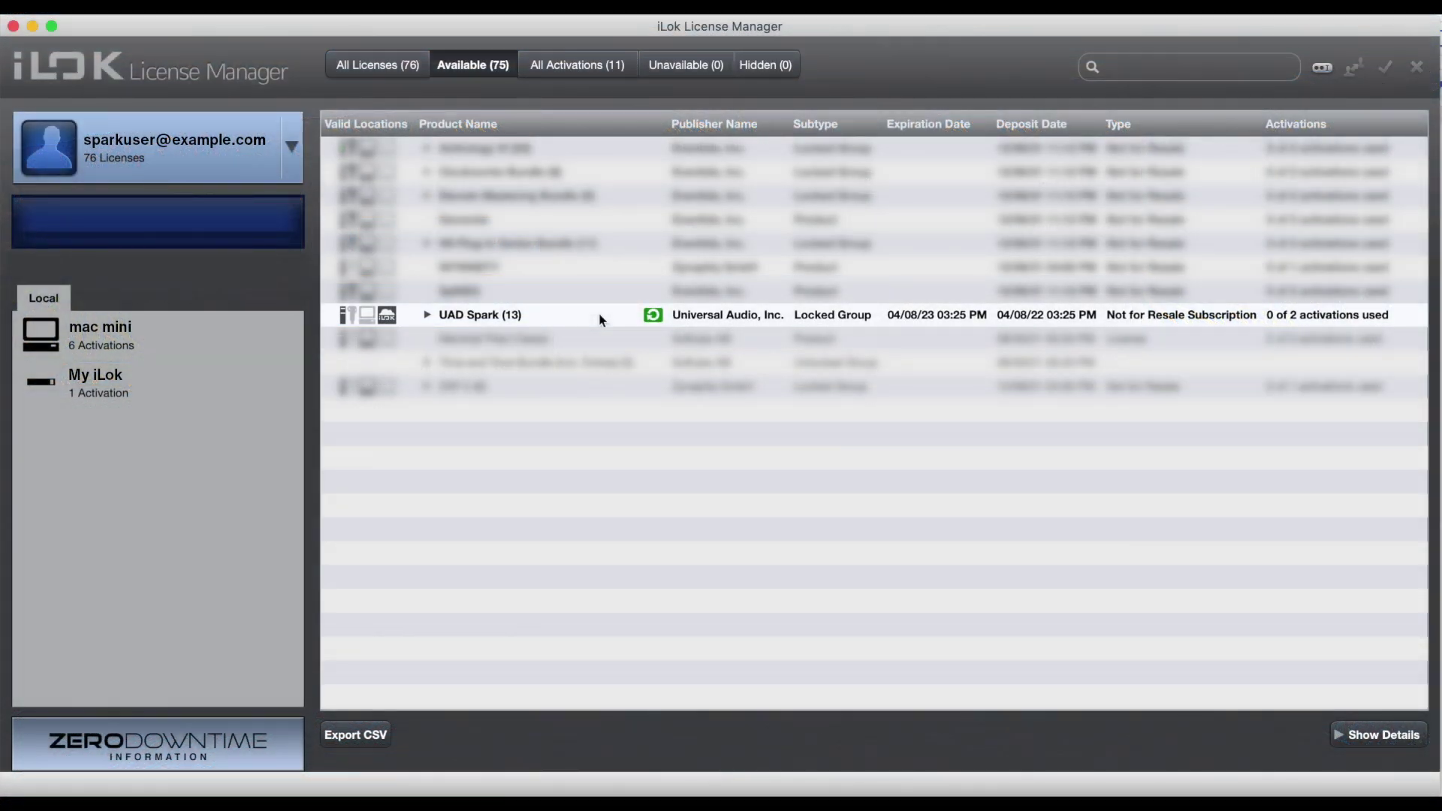
Drag the UAD Spark (13) licence group onto the My iLok key to activate it
left_click(597, 319)
left_click_drag(597, 319, 198, 386)
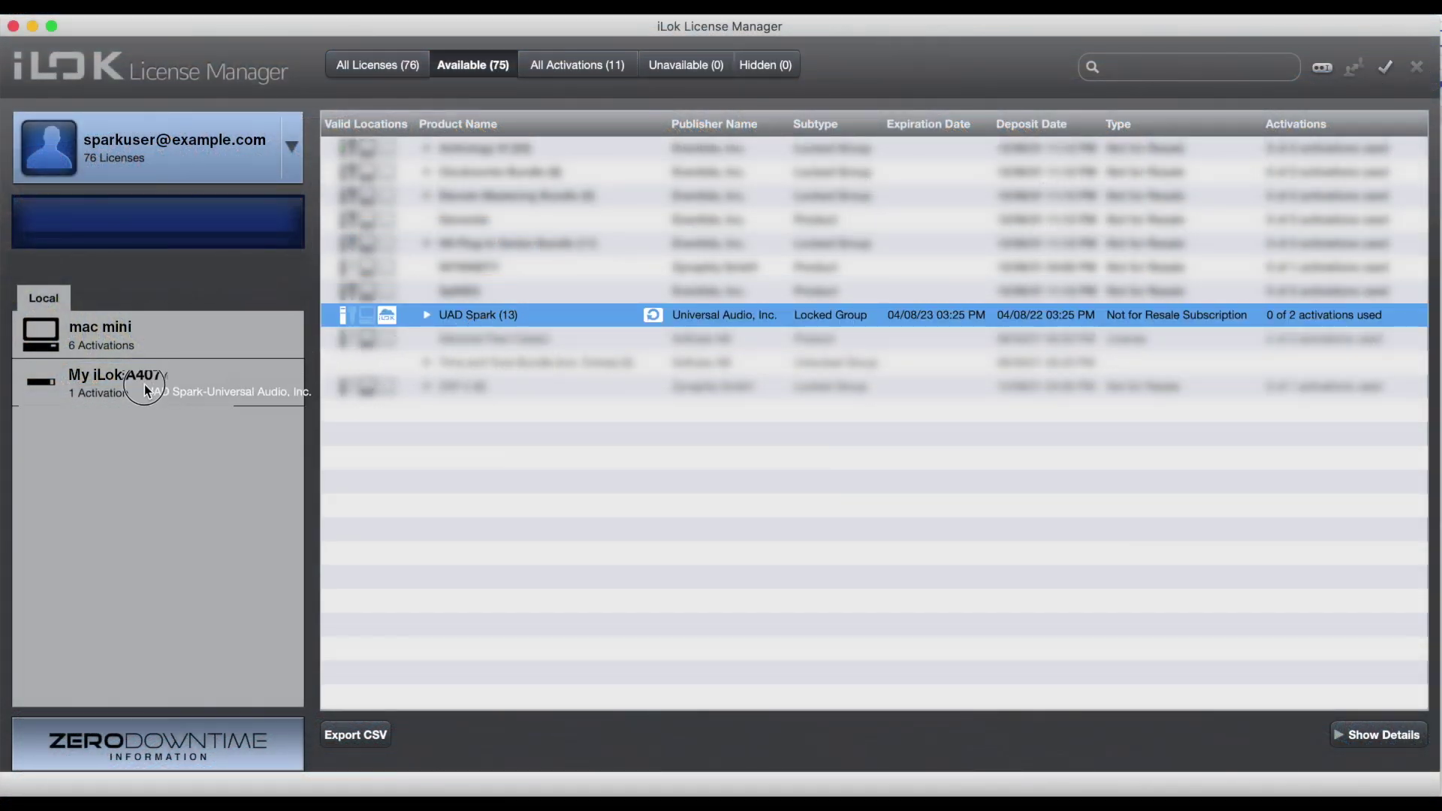
left_click_drag(199, 387, 141, 384)
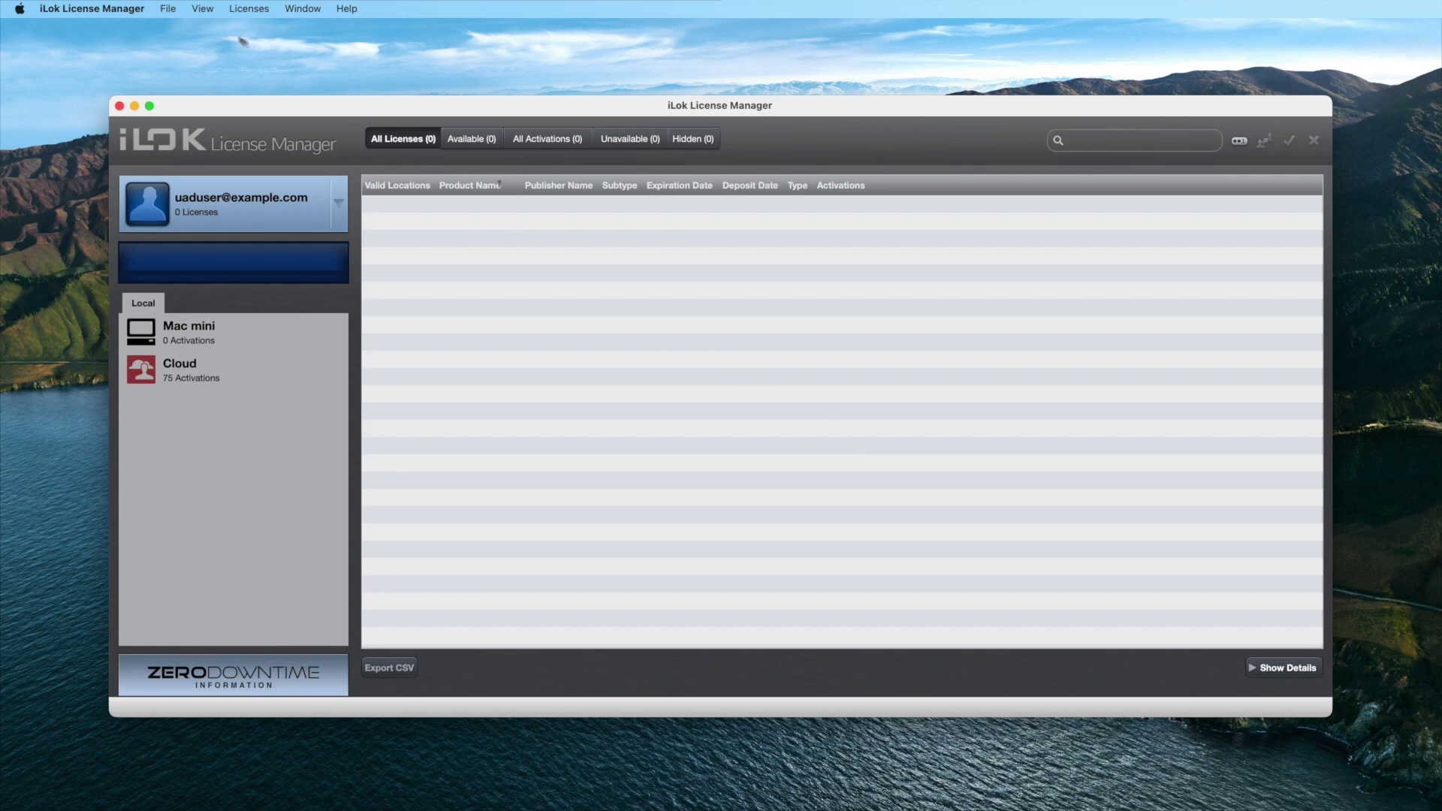
Choose File > Close All Cloud Sessions for this computer
left_click(169, 9)
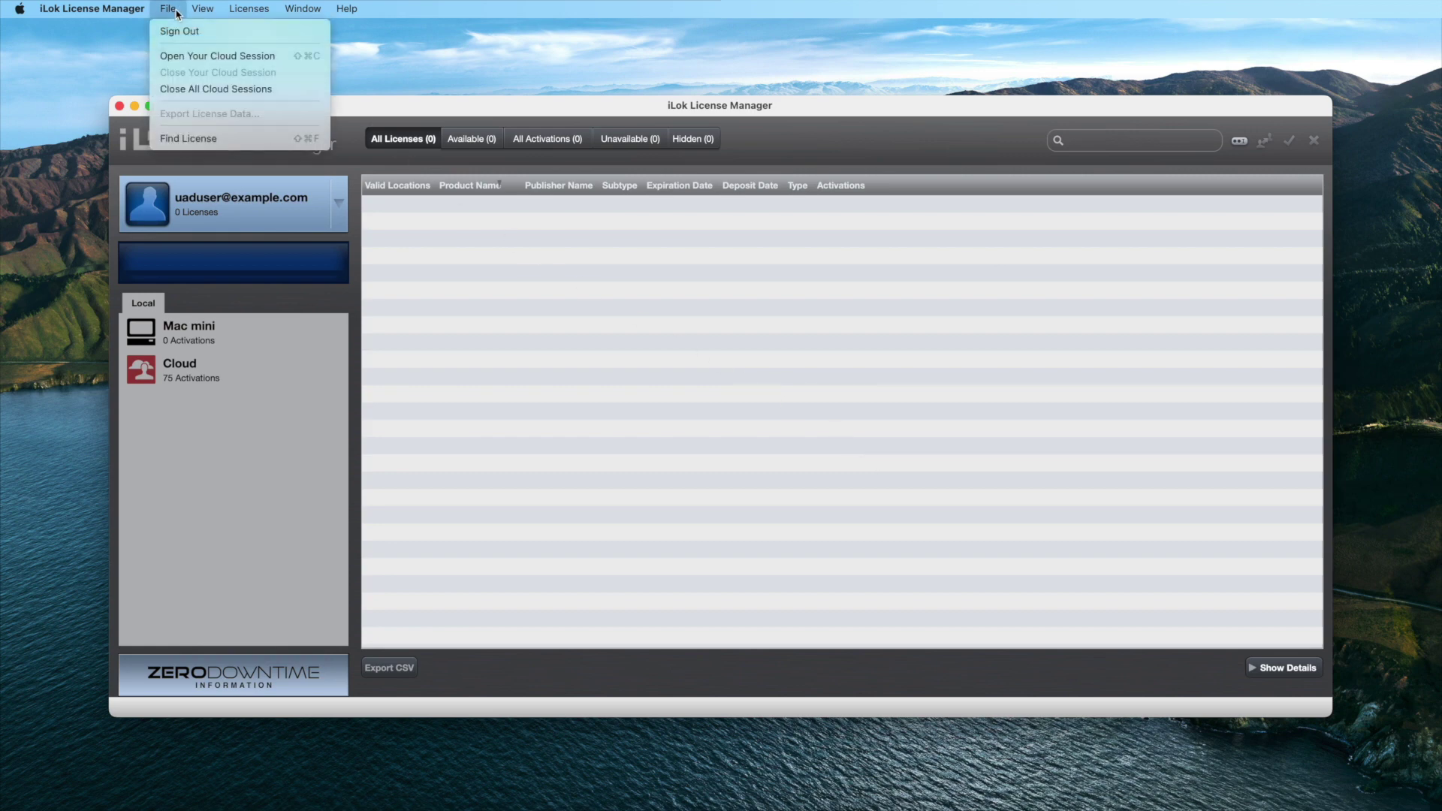
left_click(299, 90)
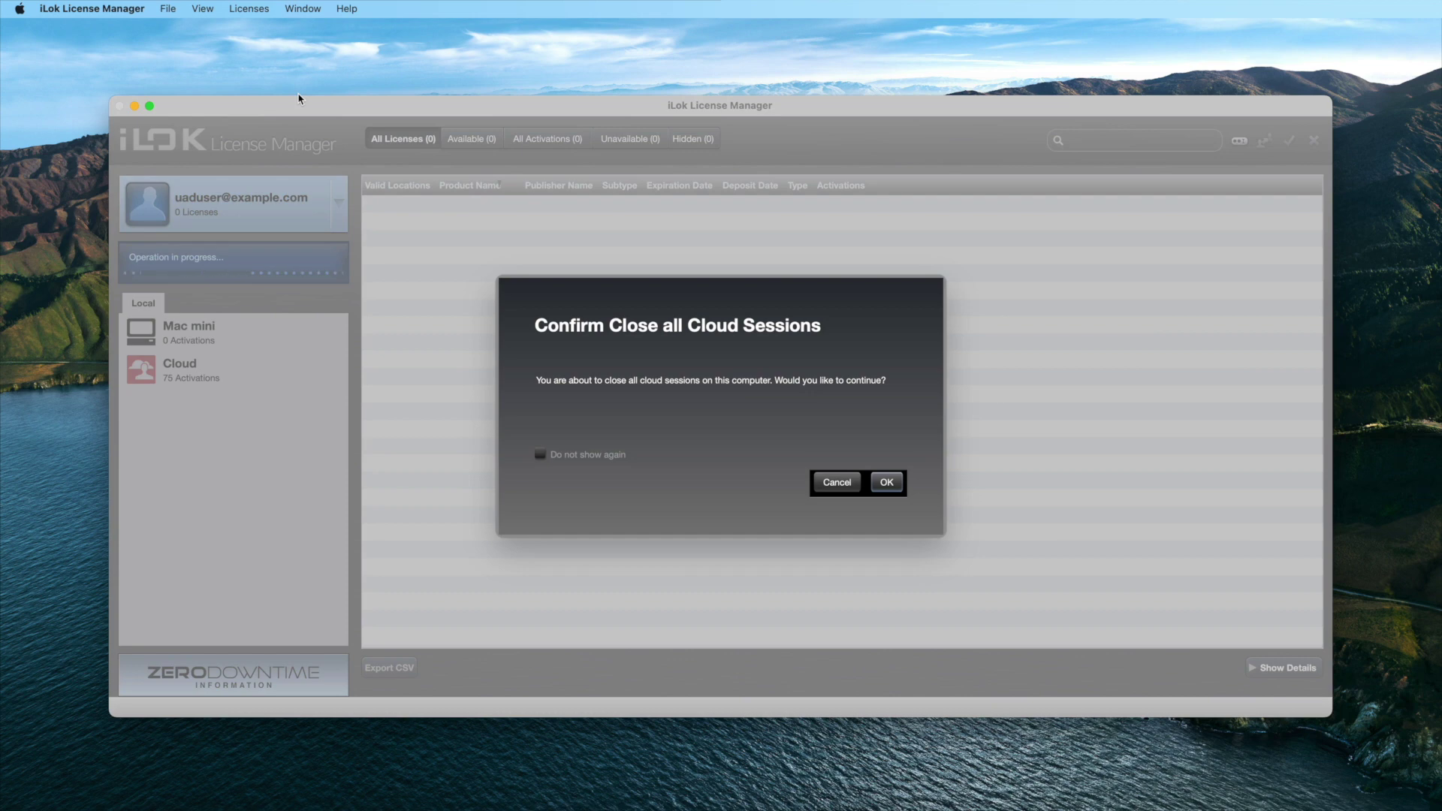